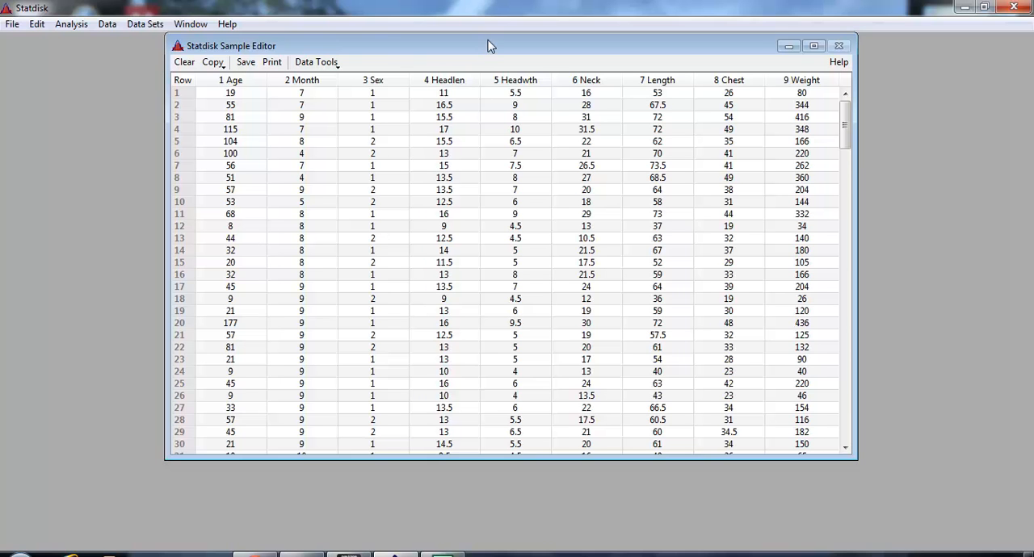
Reposition the sample editor window and compute descriptive statistics for the Age data in column 1
{"action": "left_click_drag", "start_coordinate": [488, 46], "coordinate": [480, 74]}
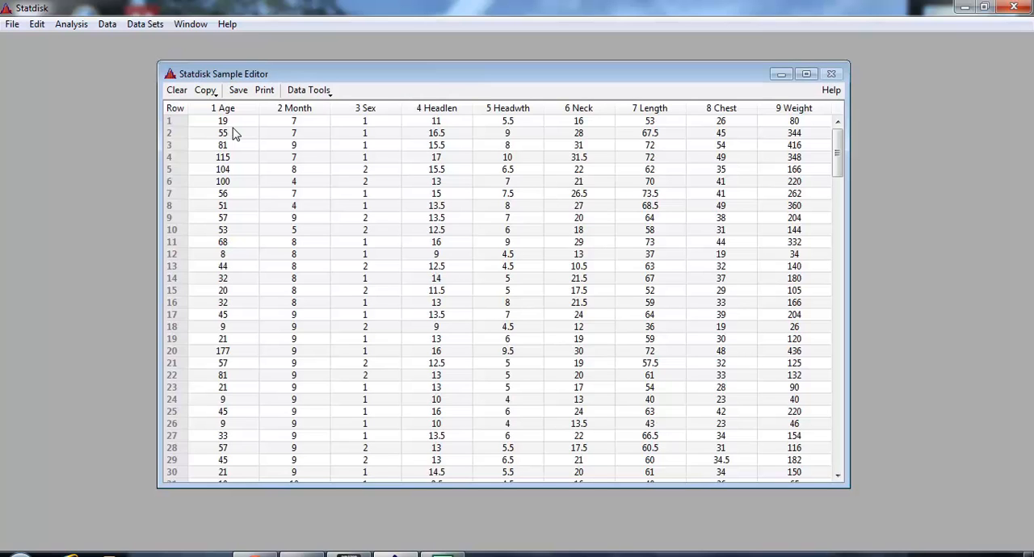
{"action": "left_click_drag", "start_coordinate": [304, 77], "coordinate": [334, 74]}
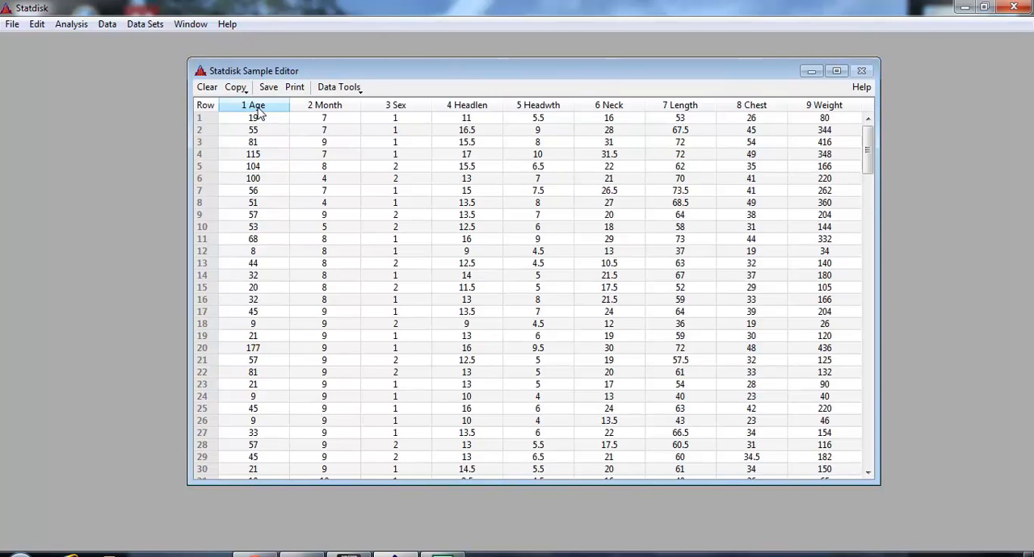
{"action": "left_click", "coordinate": [107, 25]}
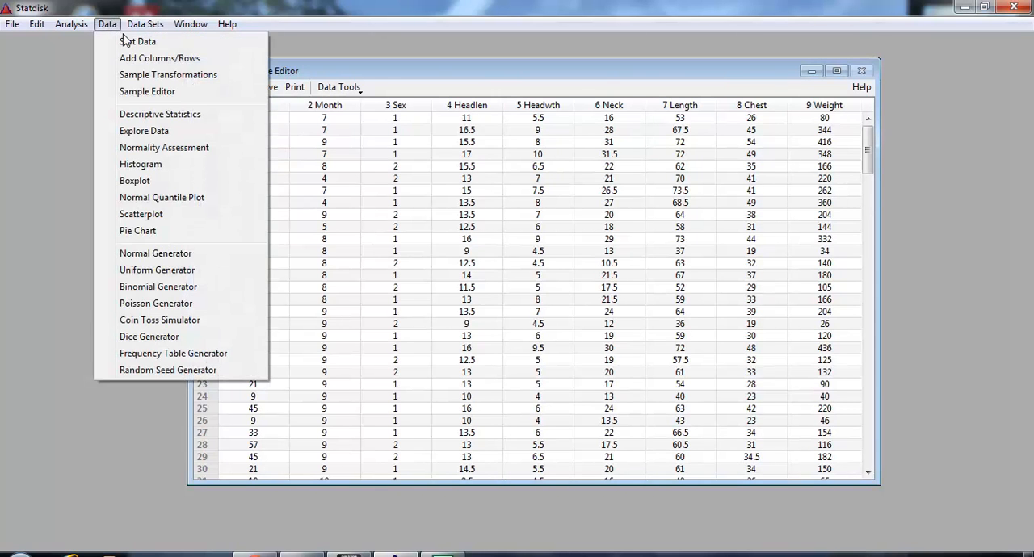
{"action": "left_click", "coordinate": [152, 113]}
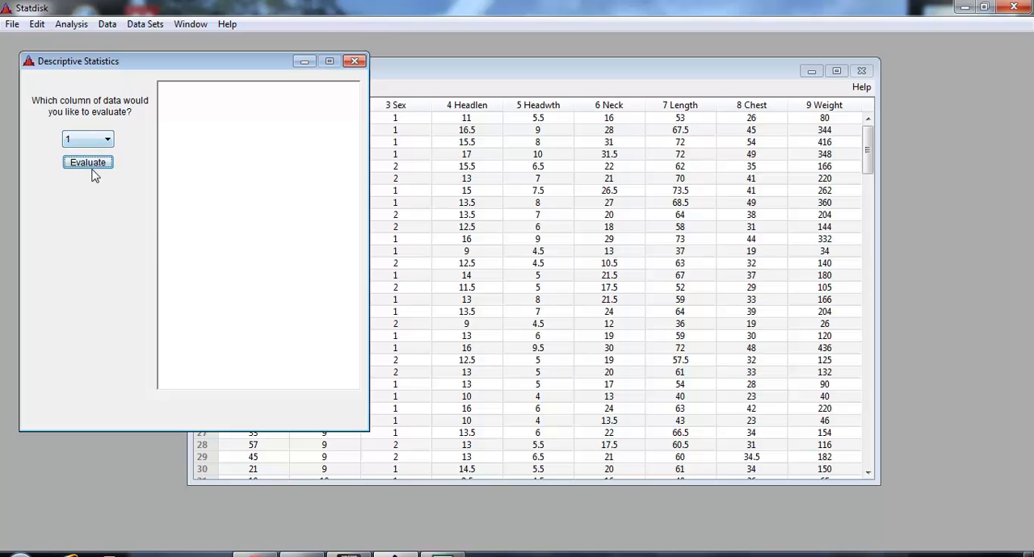
{"action": "left_click", "coordinate": [94, 166]}
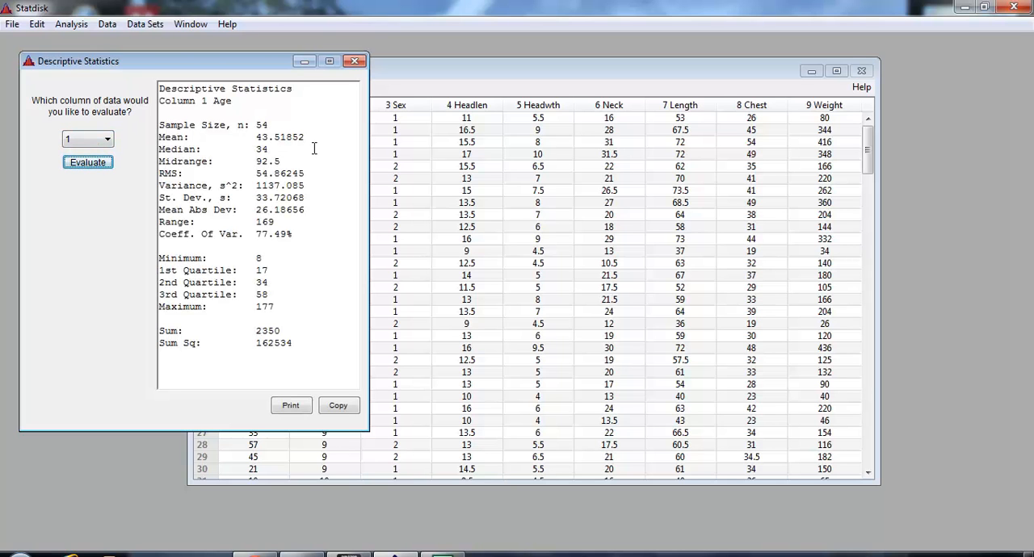
Highlight the mean, median, midrange, standard deviation and 2nd quartile in the Age results, and close the statistics window
{"action": "left_click_drag", "start_coordinate": [319, 139], "coordinate": [153, 136]}
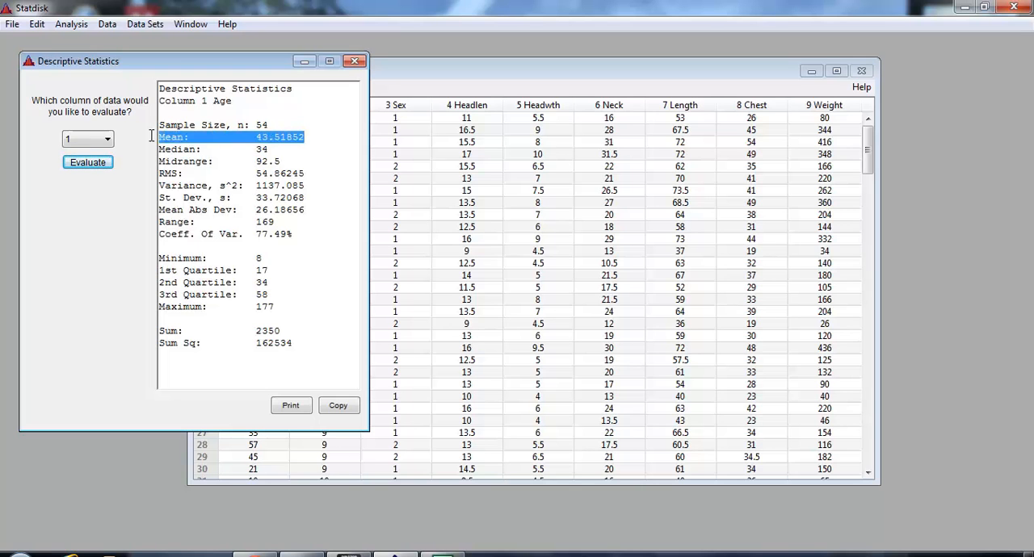
{"action": "left_click_drag", "start_coordinate": [310, 151], "coordinate": [150, 150]}
{"action": "left_click_drag", "start_coordinate": [292, 161], "coordinate": [157, 162]}
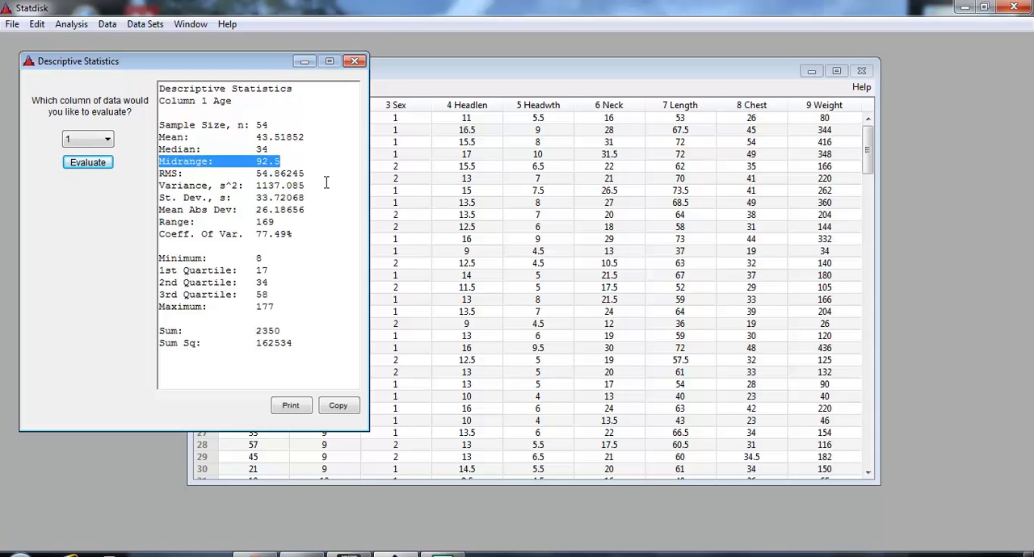
{"action": "left_click_drag", "start_coordinate": [304, 198], "coordinate": [149, 198]}
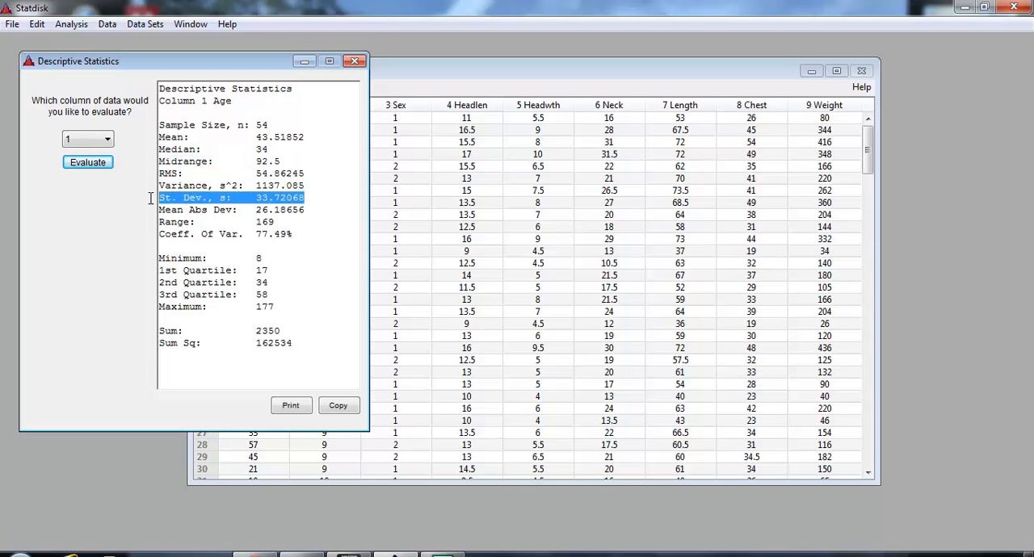
{"action": "left_click", "coordinate": [265, 259]}
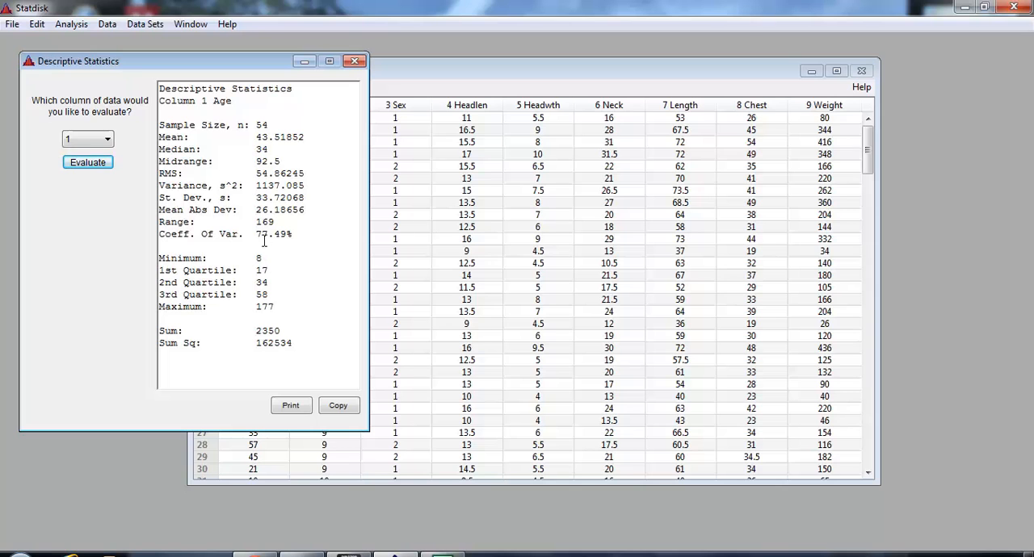
{"action": "left_click_drag", "start_coordinate": [267, 283], "coordinate": [152, 287]}
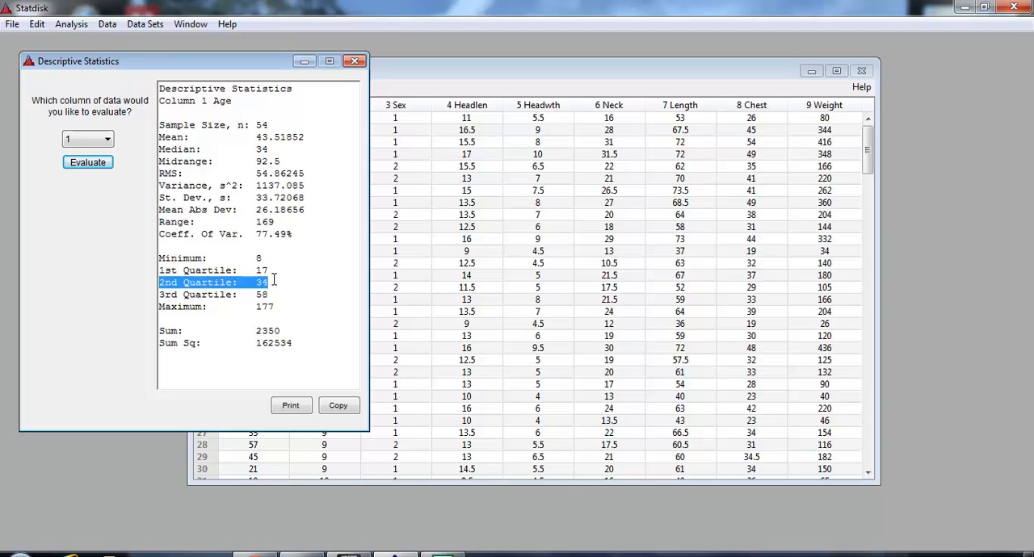
{"action": "left_click", "coordinate": [358, 61]}
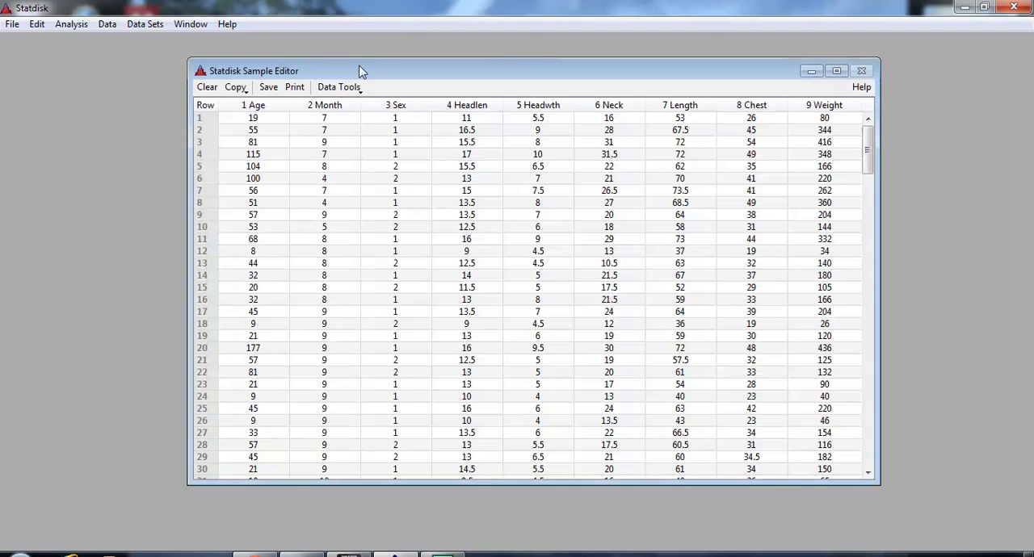
Compute descriptive statistics for the Neck data in column 6, and close the results window
{"action": "left_click", "coordinate": [107, 25]}
{"action": "left_click", "coordinate": [139, 115]}
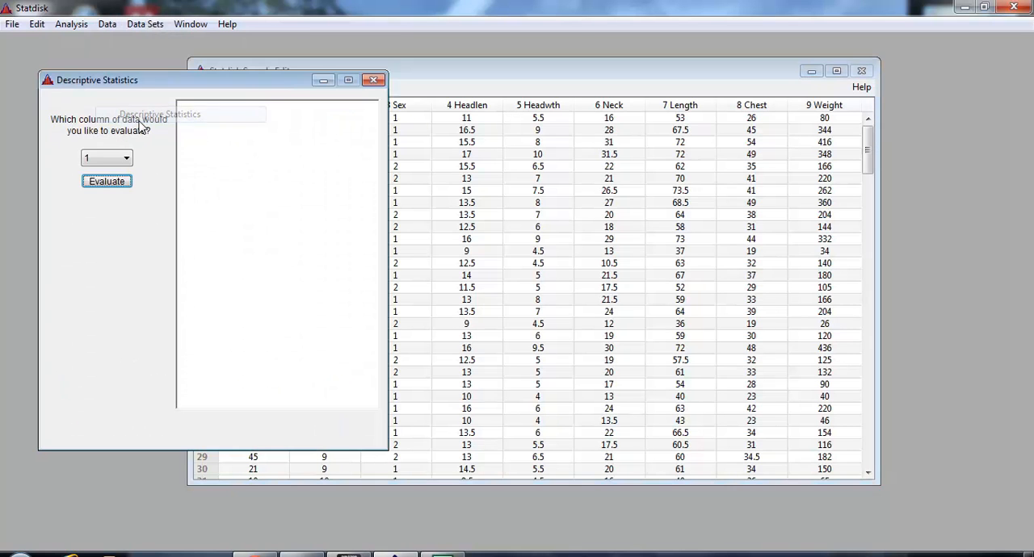
{"action": "left_click", "coordinate": [103, 160]}
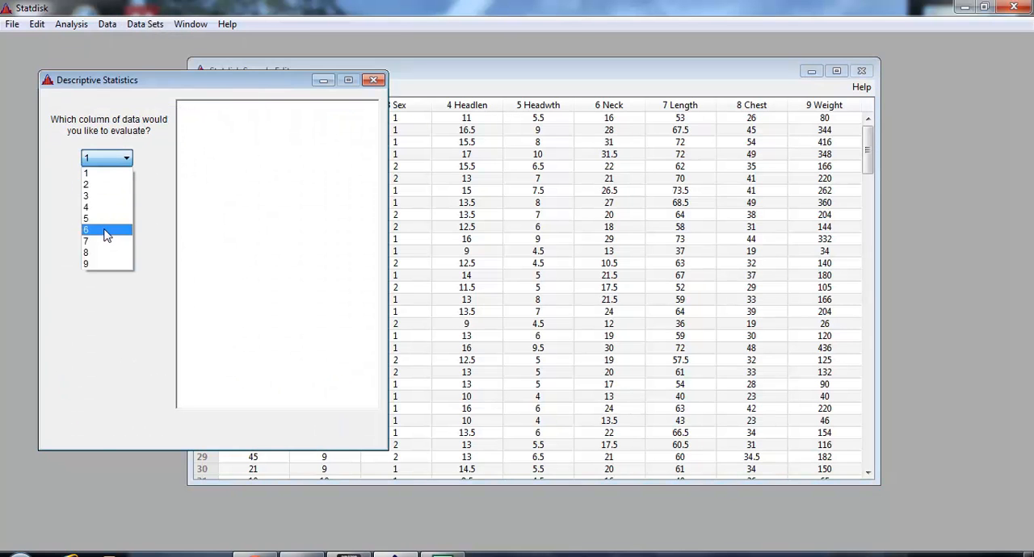
{"action": "left_click", "coordinate": [105, 228]}
{"action": "left_click", "coordinate": [110, 182]}
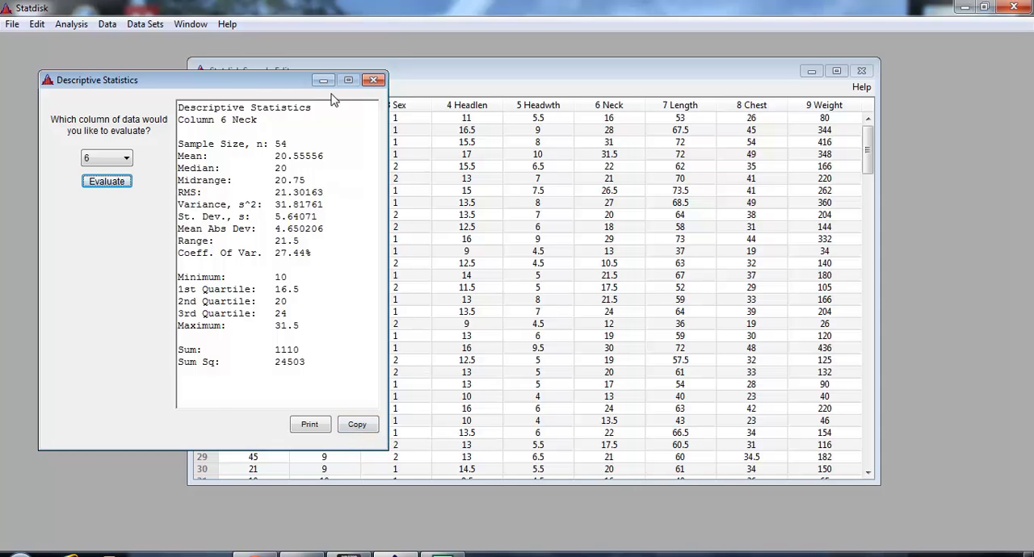
{"action": "left_click", "coordinate": [373, 80]}
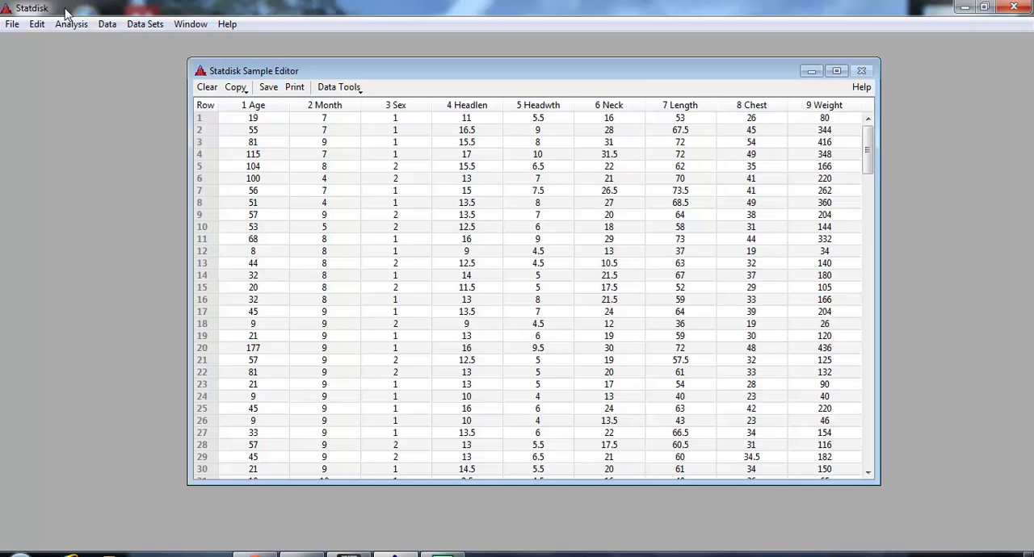
Run a Correlation and Regression analysis with column 8 (Chest) as x and column 9 (Weight) as y
{"action": "left_click", "coordinate": [84, 24]}
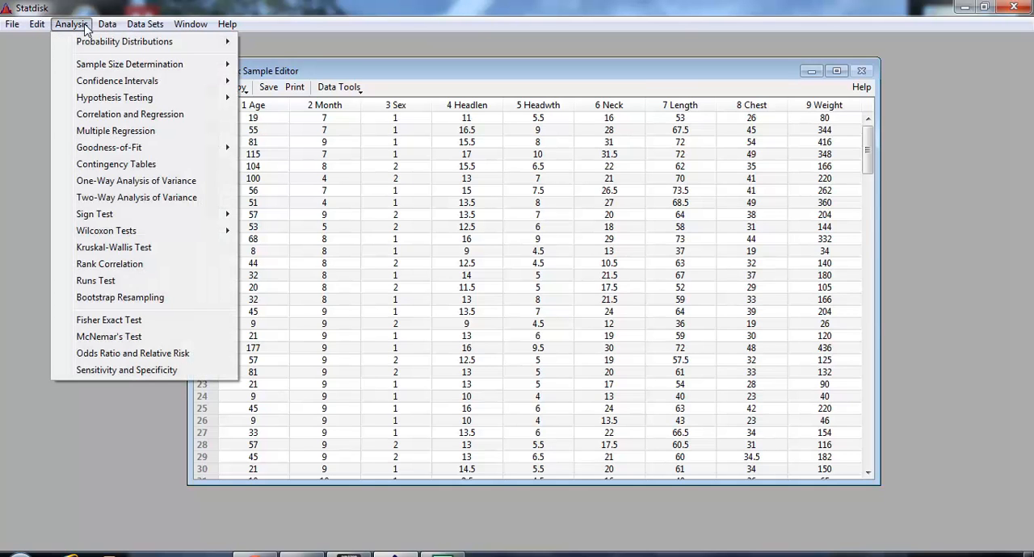
{"action": "left_click", "coordinate": [104, 115]}
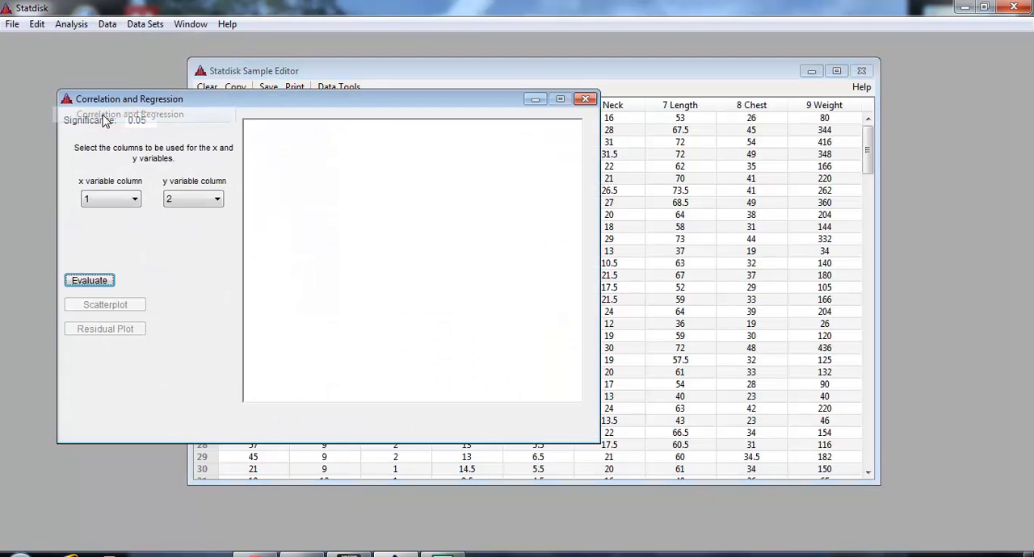
{"action": "left_click", "coordinate": [109, 202]}
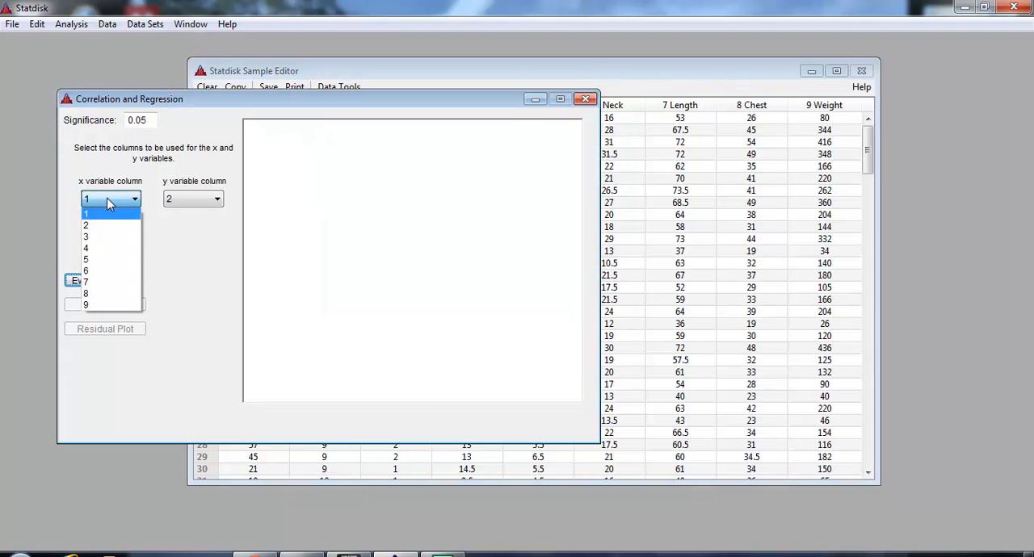
{"action": "left_click", "coordinate": [113, 293]}
{"action": "left_click", "coordinate": [201, 200]}
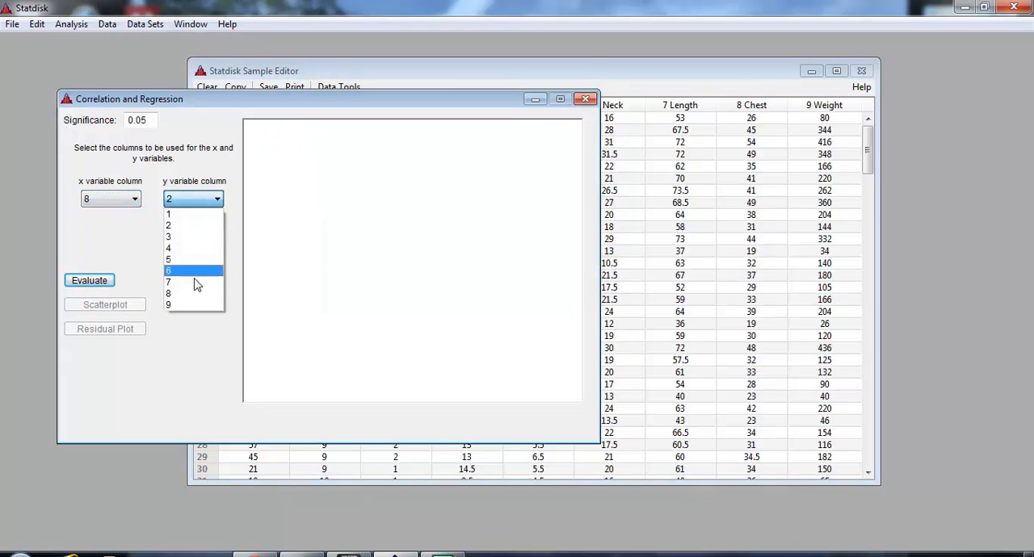
{"action": "left_click", "coordinate": [193, 305]}
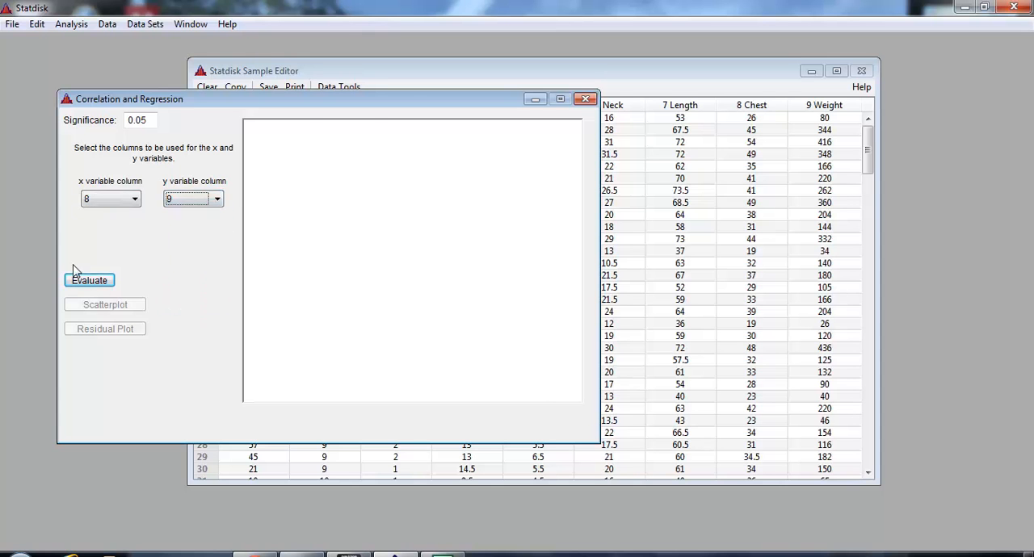
{"action": "left_click", "coordinate": [86, 284]}
Highlight the correlation coefficient, and the regression results with the y-intercept and slope
{"action": "left_click_drag", "start_coordinate": [426, 175], "coordinate": [244, 176]}
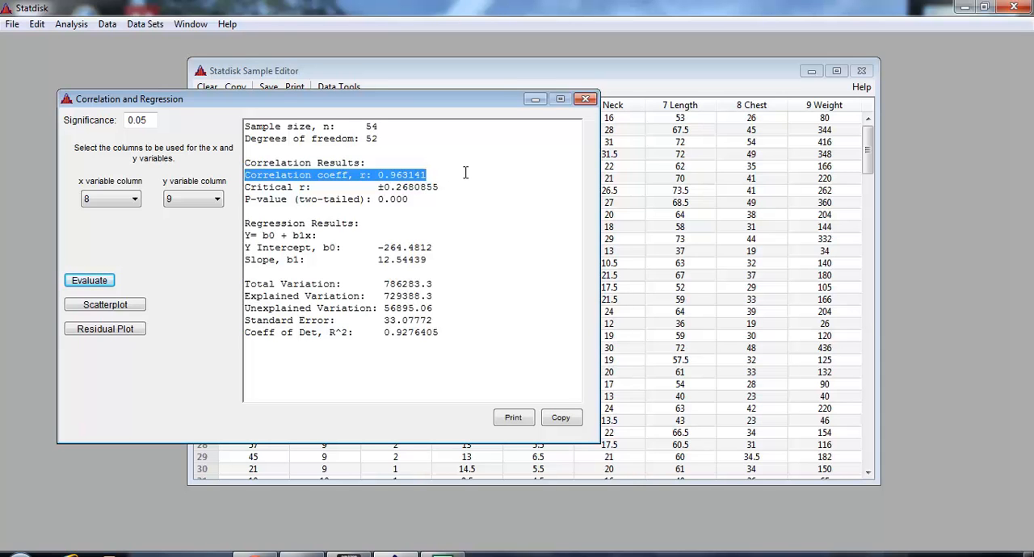
{"action": "left_click_drag", "start_coordinate": [457, 178], "coordinate": [239, 174]}
{"action": "left_click_drag", "start_coordinate": [445, 259], "coordinate": [244, 212]}
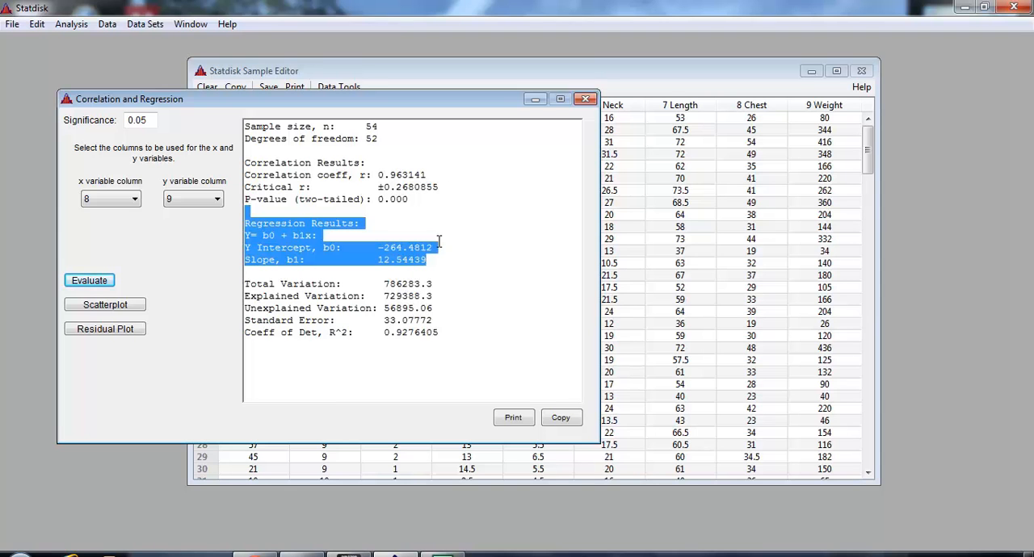
Plot the chest and weight scatterplot, move it beside the regression results, and close both windows
{"action": "left_click", "coordinate": [105, 305]}
{"action": "left_click_drag", "start_coordinate": [212, 117], "coordinate": [614, 85]}
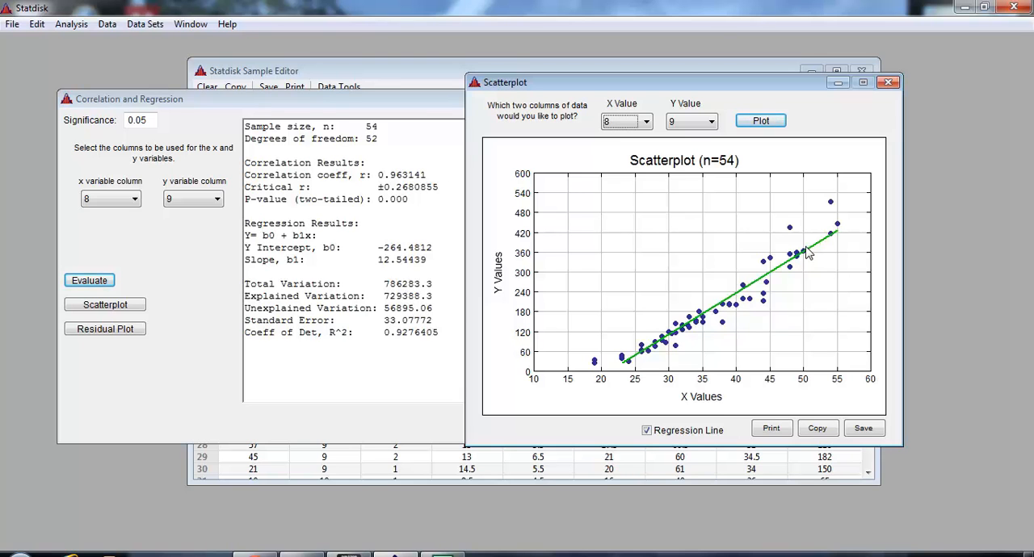
{"action": "left_click", "coordinate": [891, 83]}
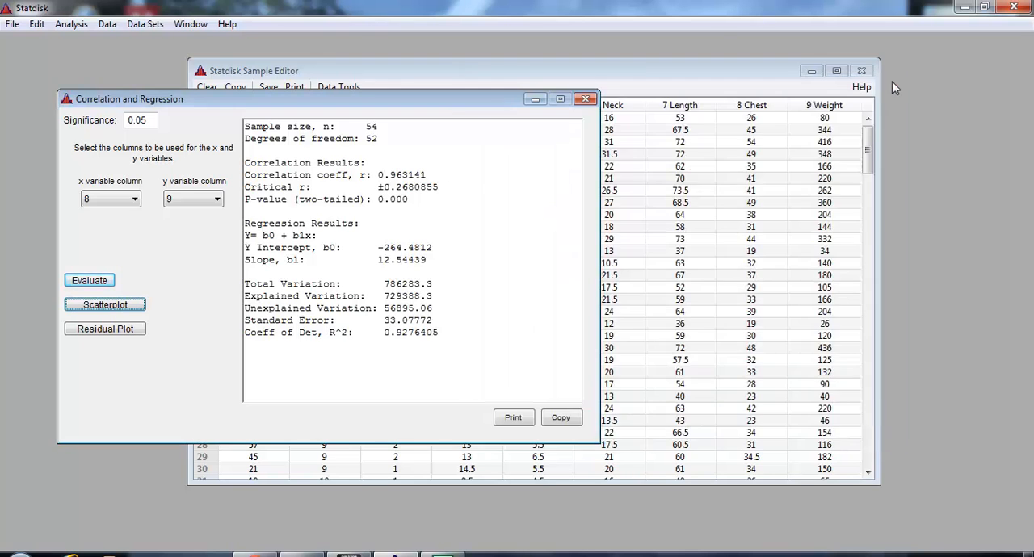
{"action": "left_click", "coordinate": [585, 100]}
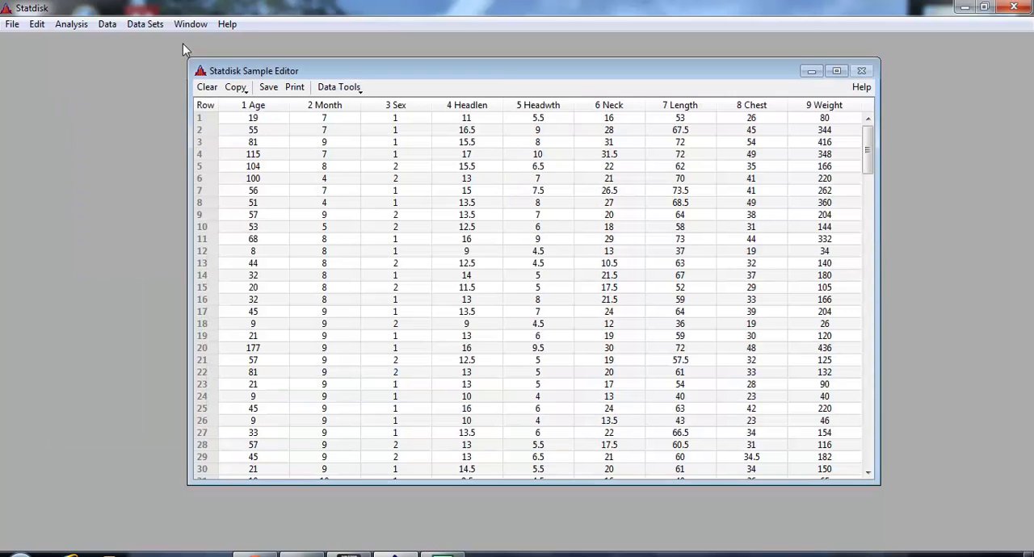
Evaluate the normal distribution for a z value of 1.5, highlight the left cumulative probability, and close the calculator
{"action": "left_click", "coordinate": [71, 27]}
{"action": "mouse_move", "coordinate": [96, 45]}
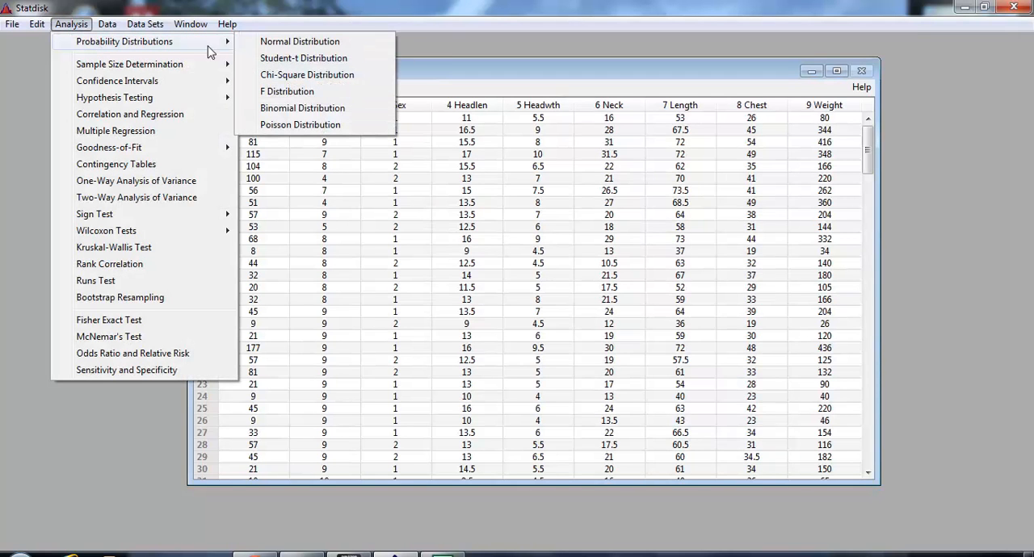
{"action": "left_click", "coordinate": [294, 42]}
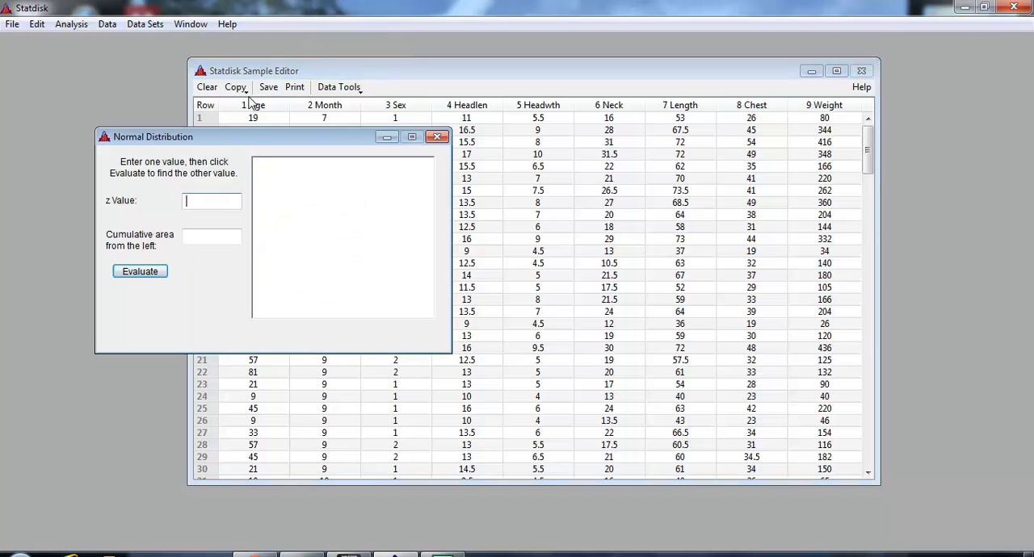
{"action": "left_click", "coordinate": [215, 201]}
{"action": "type", "text": "1.5"}
{"action": "left_click", "coordinate": [140, 271]}
{"action": "left_click_drag", "start_coordinate": [391, 212], "coordinate": [259, 213]}
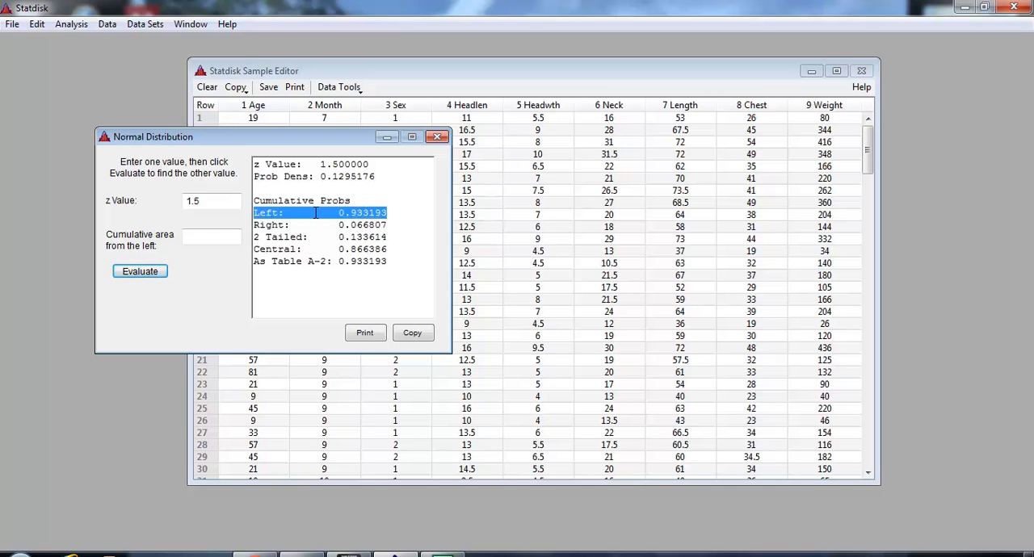
{"action": "left_click", "coordinate": [441, 138]}
{"action": "mouse_move", "coordinate": [442, 555]}
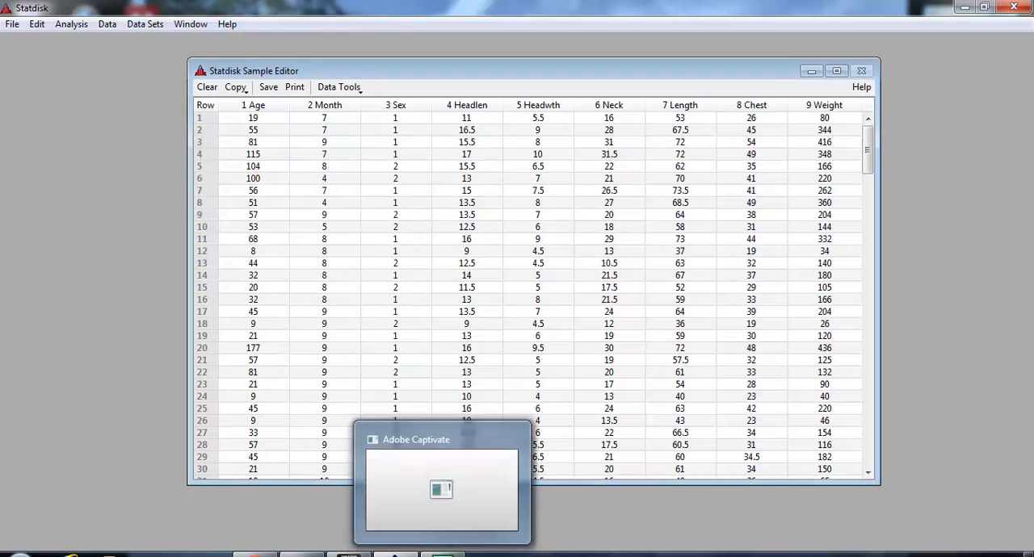